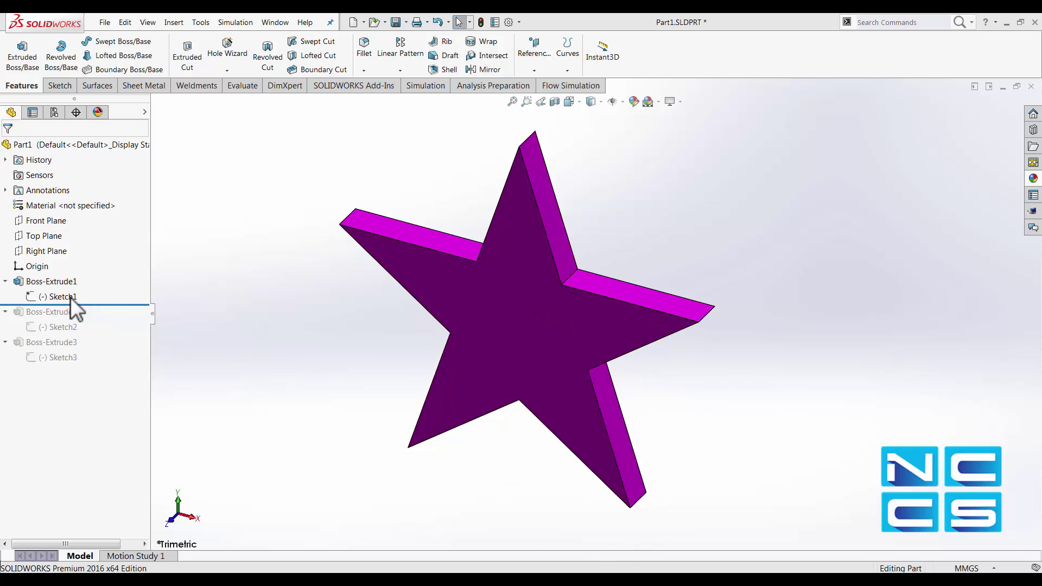
# Rotate and pan the view around the upright star and its Front Plane.
pyautogui.click(43, 219)
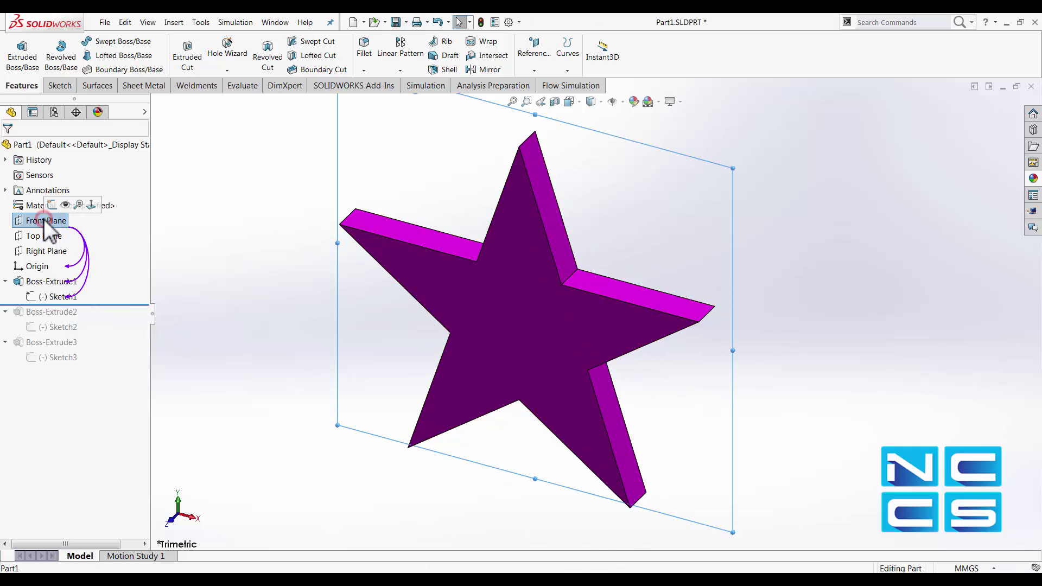
pyautogui.click(270, 275)
pyautogui.moveTo(730, 233); pyautogui.dragTo(754, 246, button='middle')
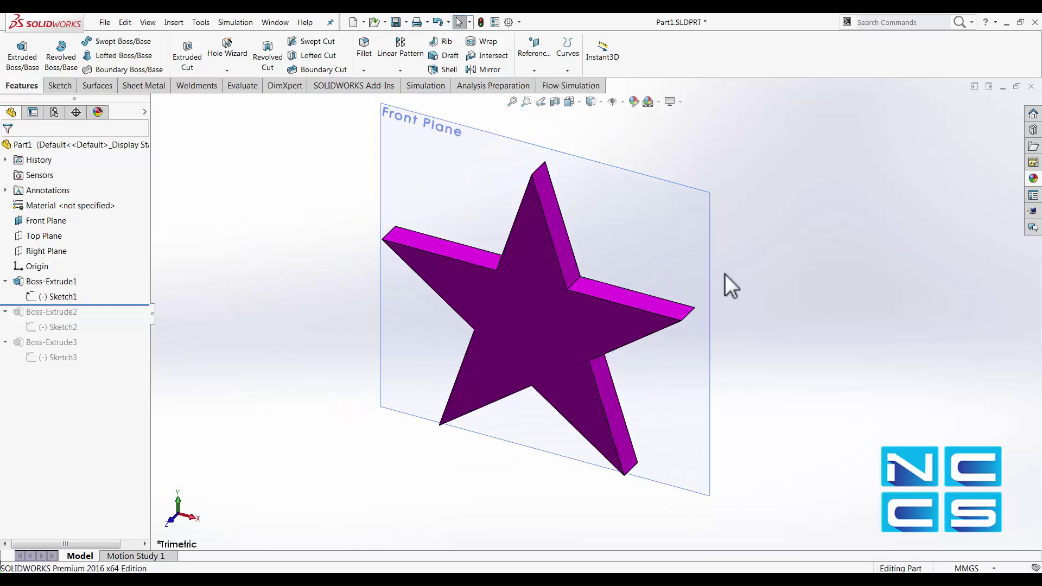
pyautogui.keyDown('ctrl'); pyautogui.moveTo(756, 284); pyautogui.dragTo(772, 316, button='middle'); pyautogui.keyUp('ctrl')
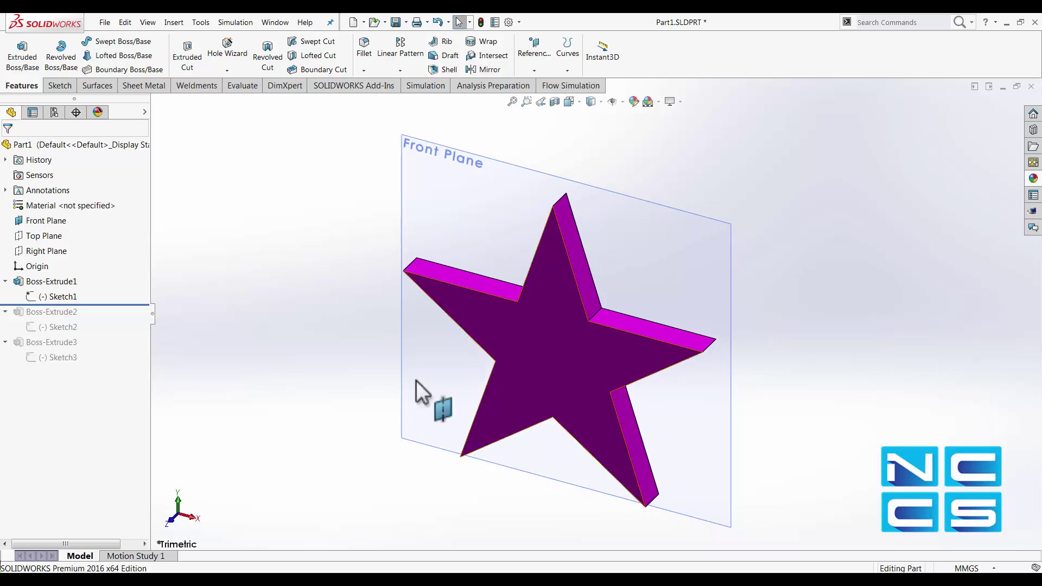
pyautogui.click(44, 220)
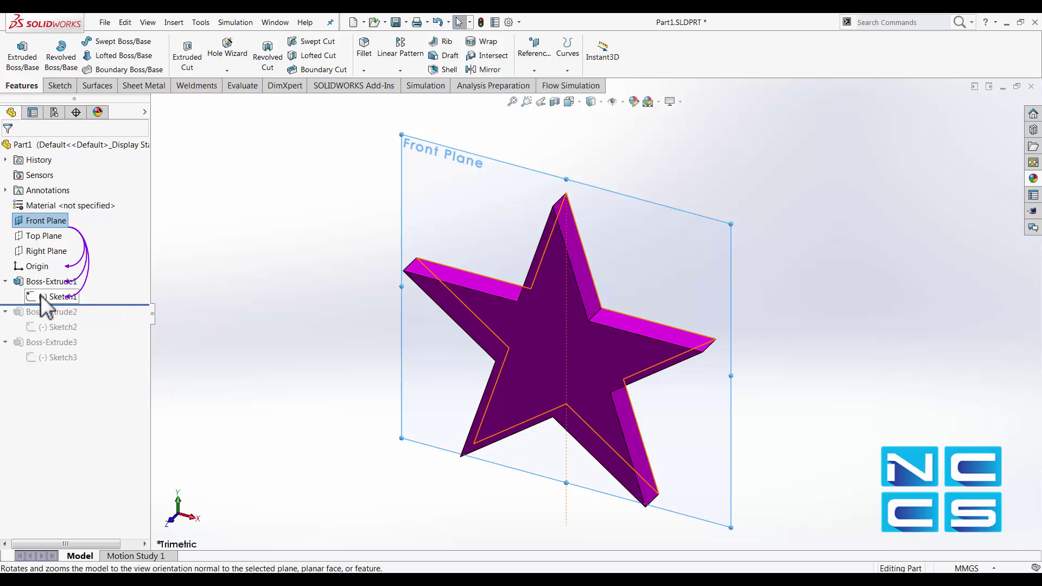
# Hide the Front Plane and show the Top Plane through the star.
pyautogui.rightClick(35, 220)
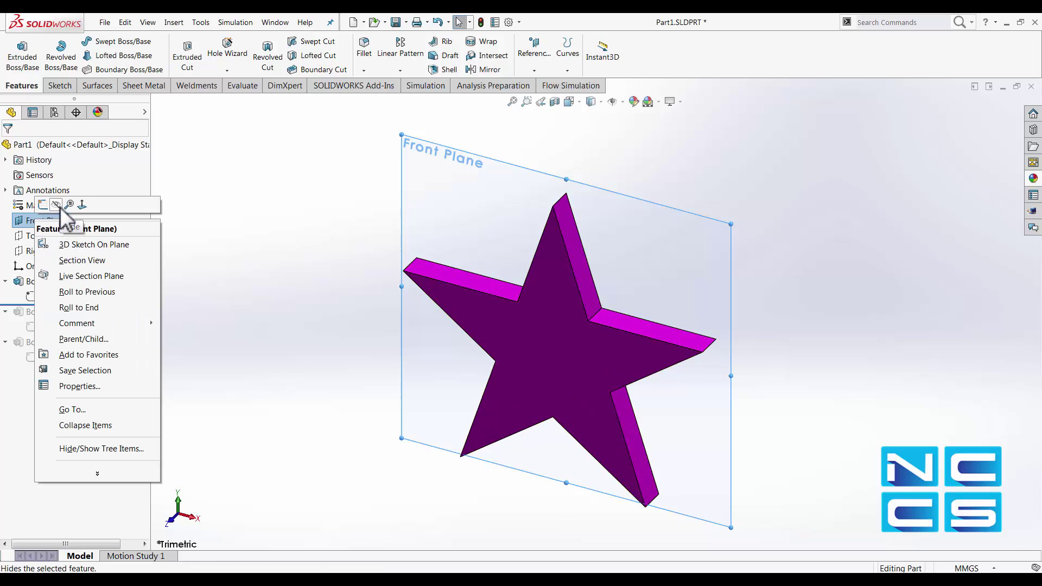
pyautogui.click(56, 205)
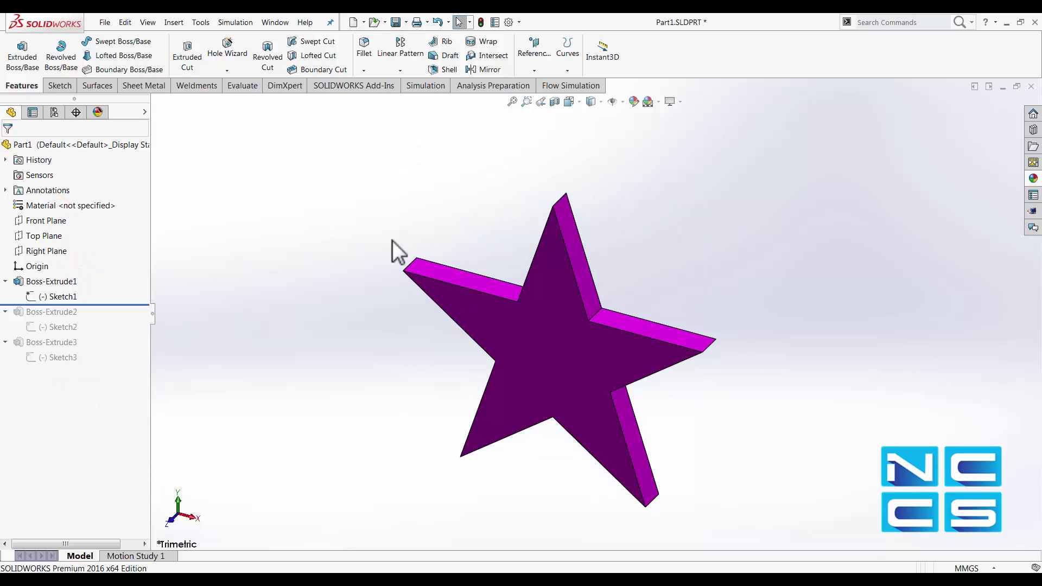
pyautogui.rightClick(49, 240)
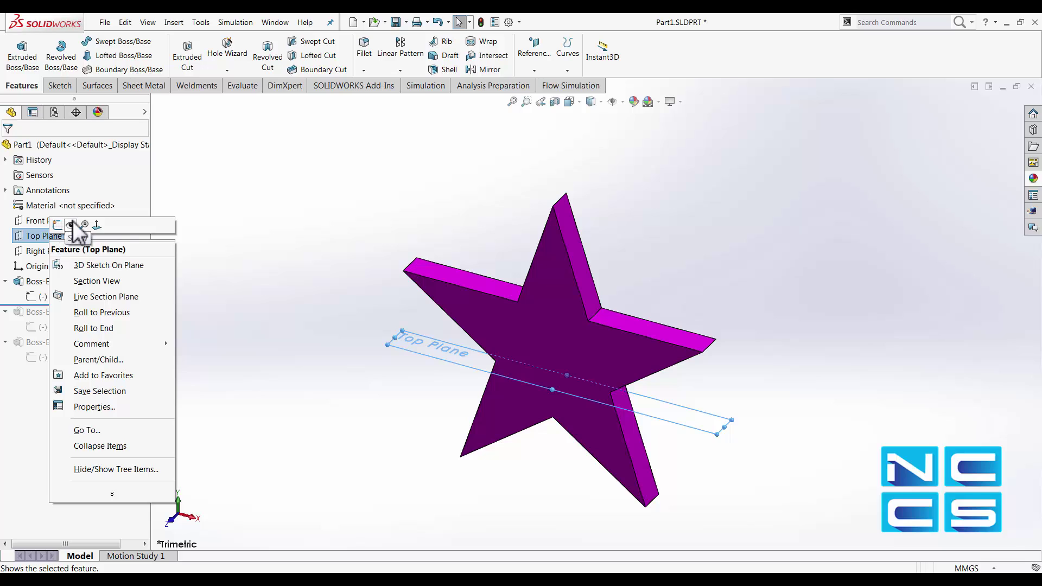
pyautogui.click(72, 224)
pyautogui.click(311, 305)
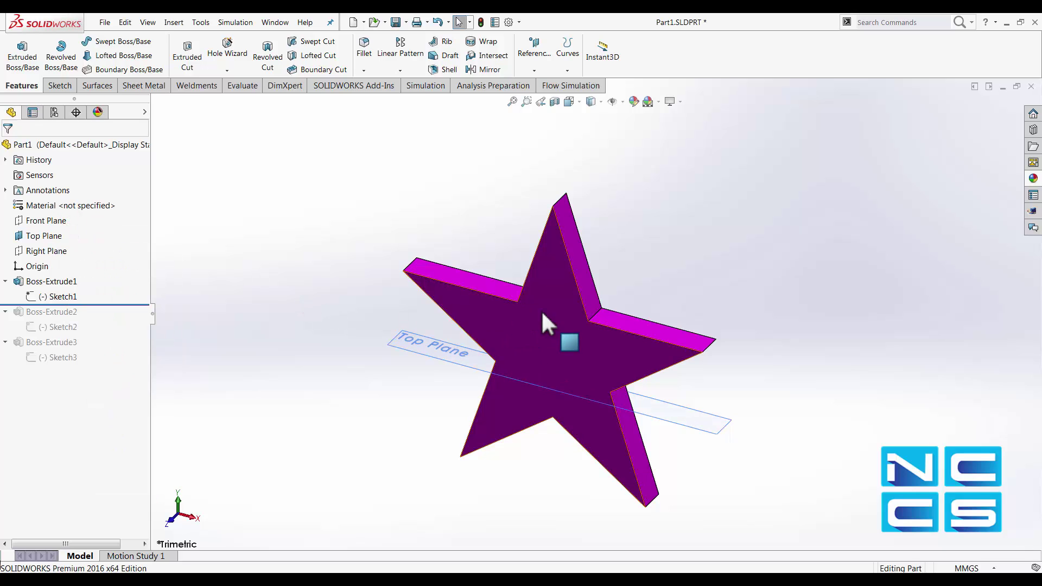
# Move Sketch1 from the Front Plane to the Top Plane with Edit Sketch Plane.
pyautogui.rightClick(43, 298)
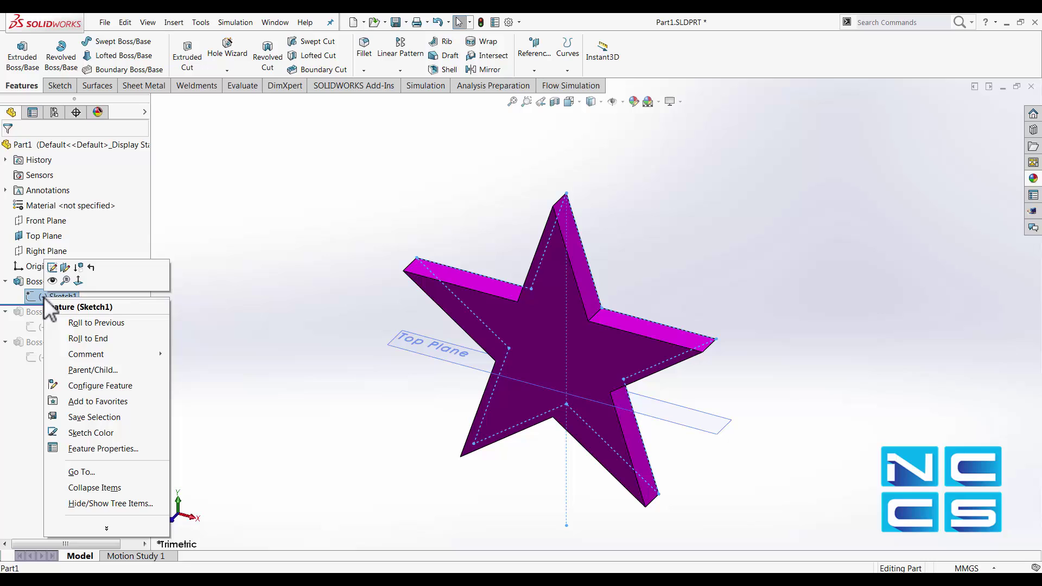
pyautogui.click(64, 267)
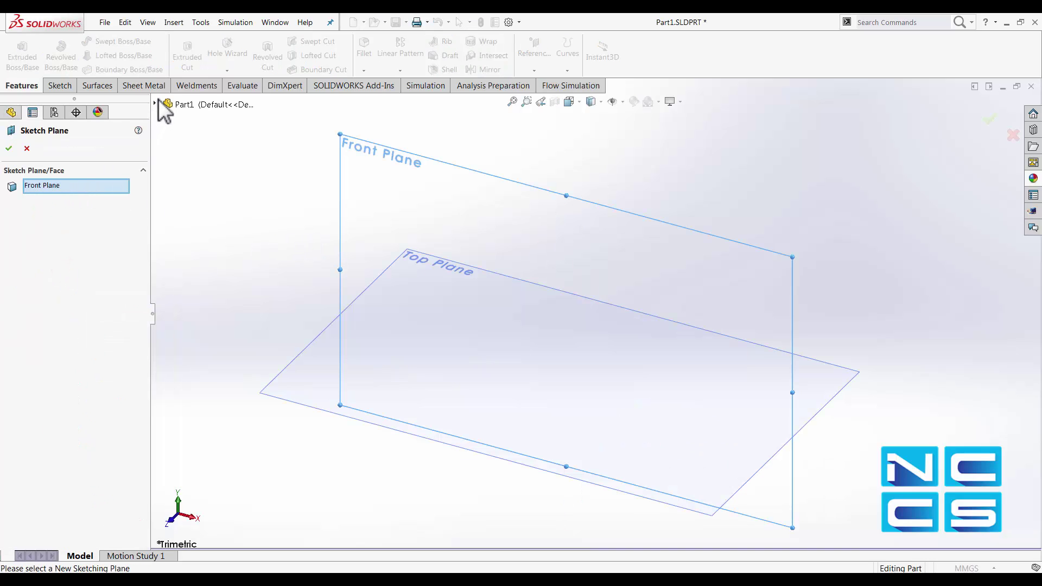
pyautogui.click(155, 104)
pyautogui.click(195, 196)
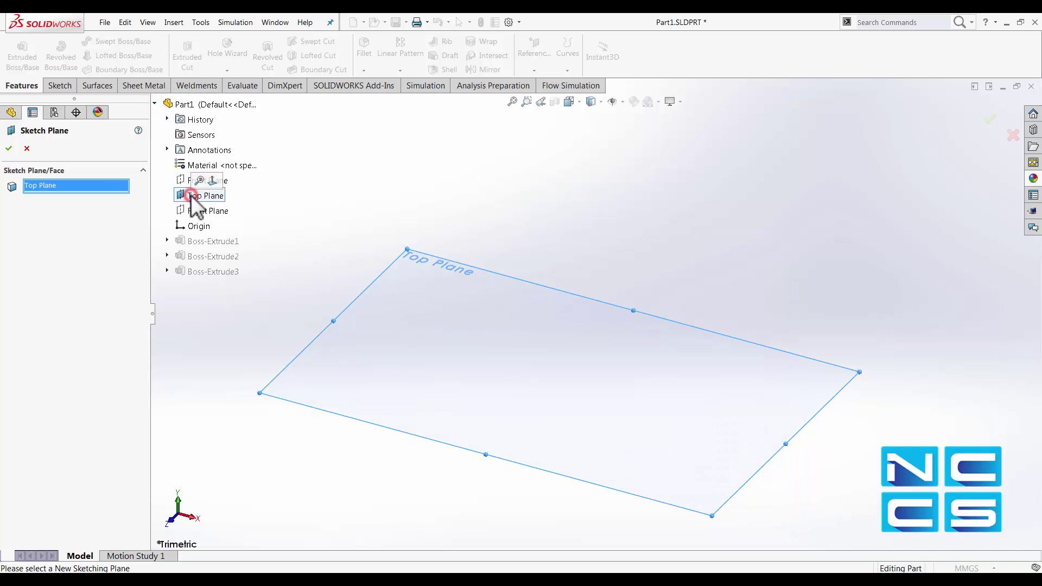
pyautogui.click(8, 148)
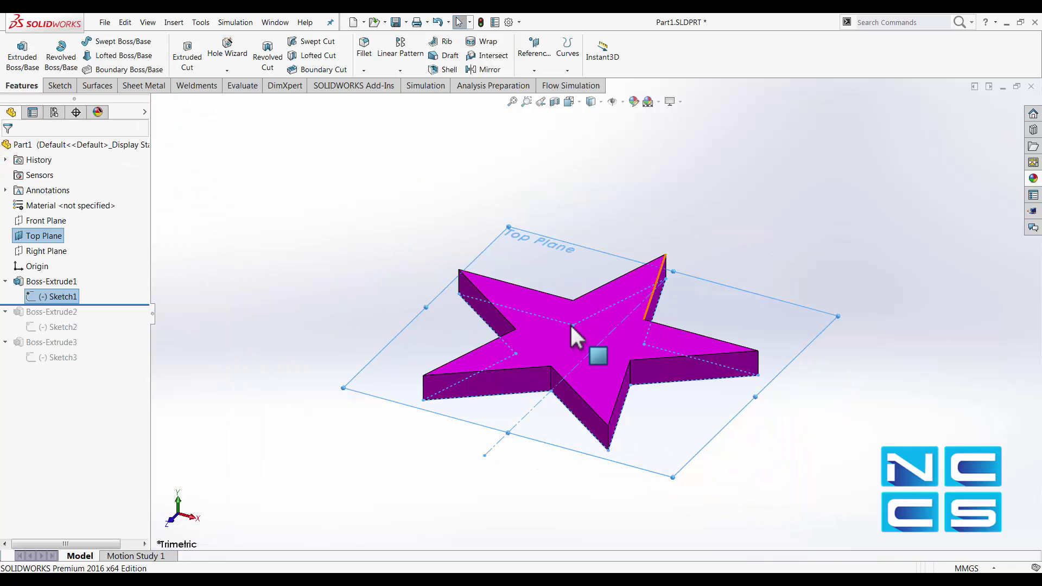
pyautogui.click(357, 268)
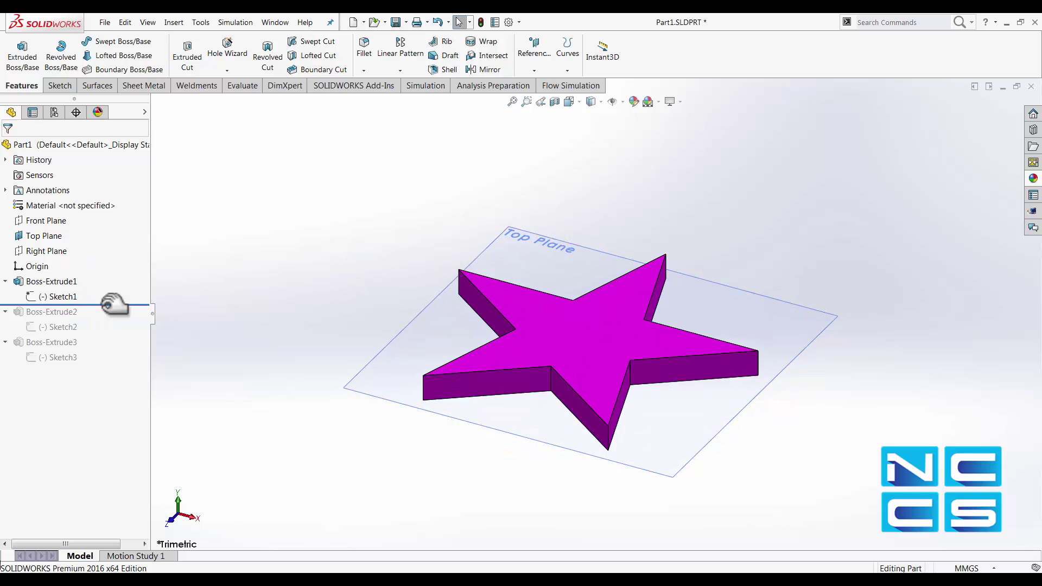
# Roll the history forward past Sketch2 so the cylinder boss stands on the star.
pyautogui.moveTo(103, 305); pyautogui.dragTo(81, 333)
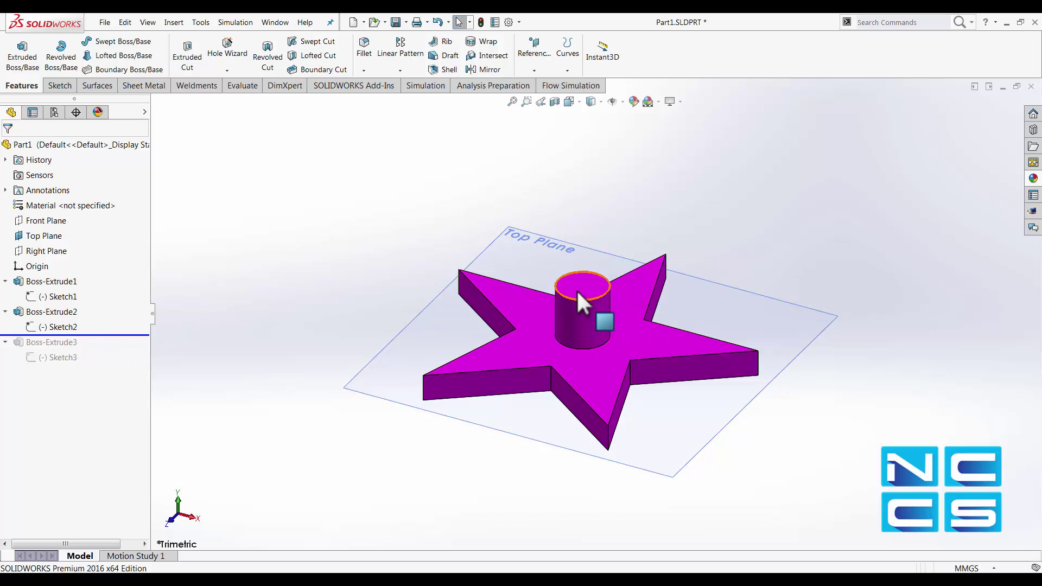
pyautogui.click(569, 327)
pyautogui.click(62, 327)
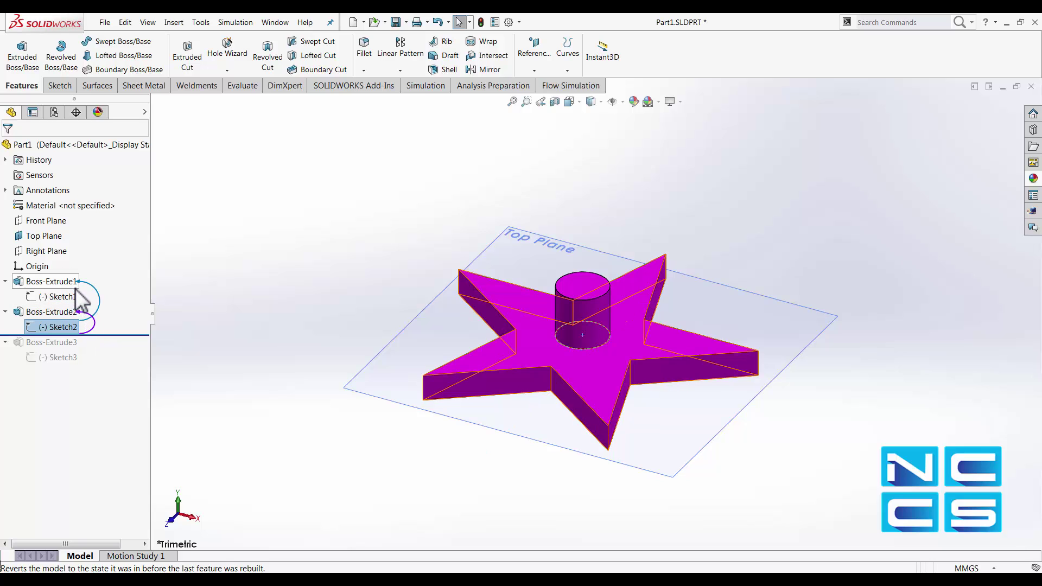
pyautogui.press('Up')
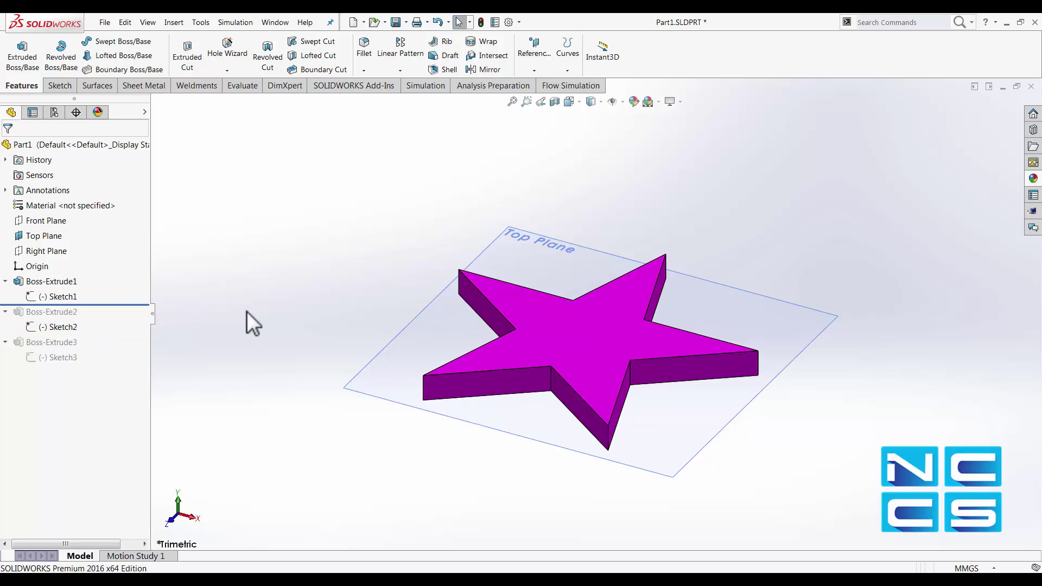
pyautogui.hotkey('shift', 'Up')
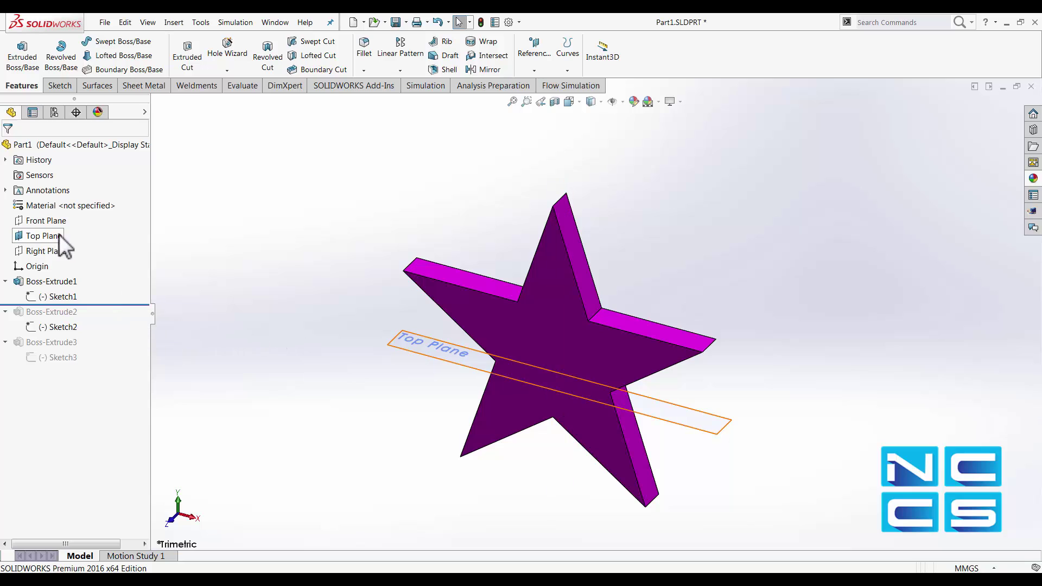
pyautogui.rightClick(54, 235)
pyautogui.click(224, 307)
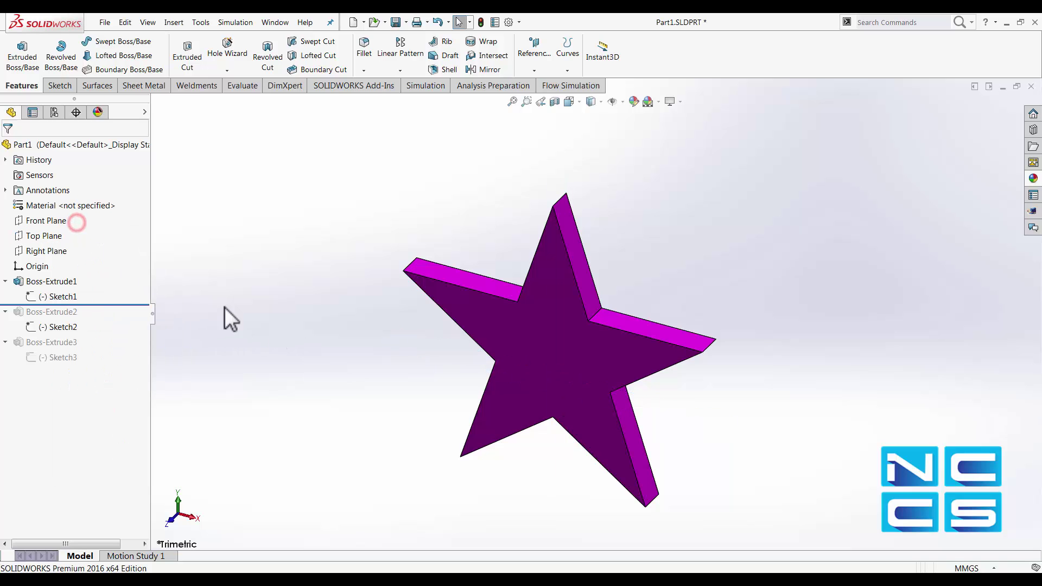
pyautogui.moveTo(94, 305); pyautogui.dragTo(108, 381)
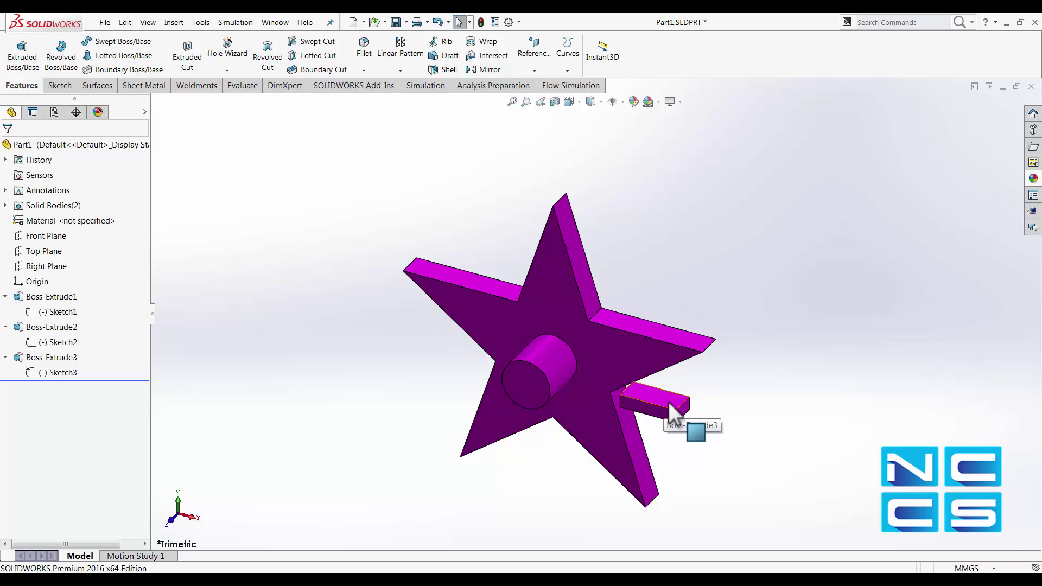
pyautogui.rightClick(42, 373)
pyautogui.click(49, 345)
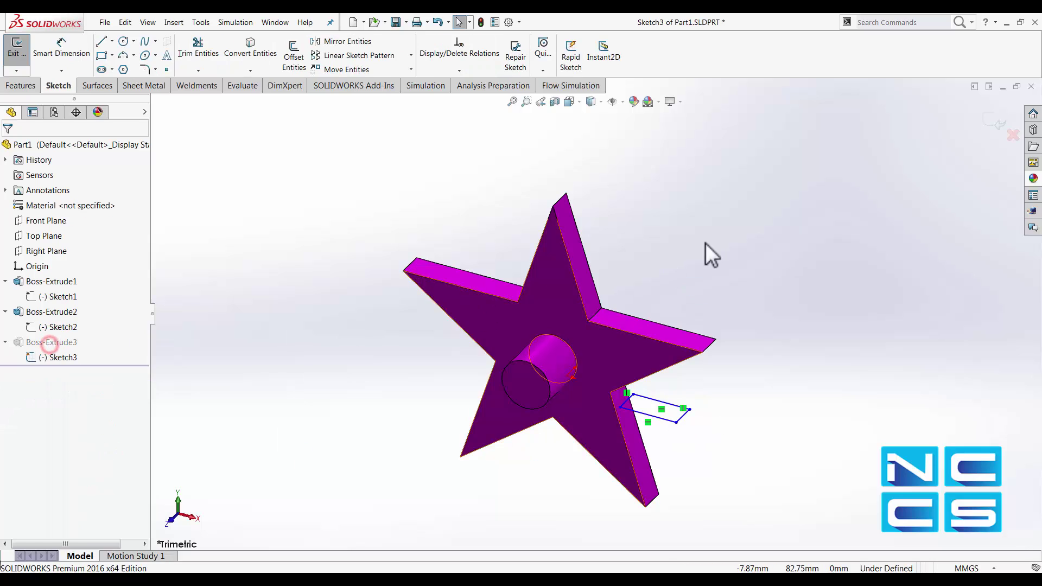
pyautogui.click(20, 48)
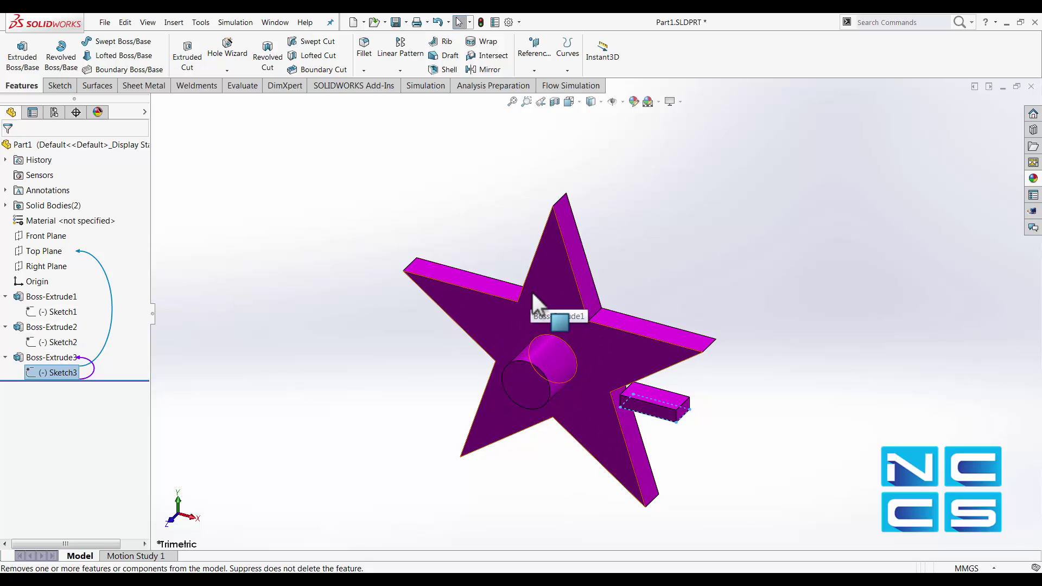
pyautogui.click(59, 342)
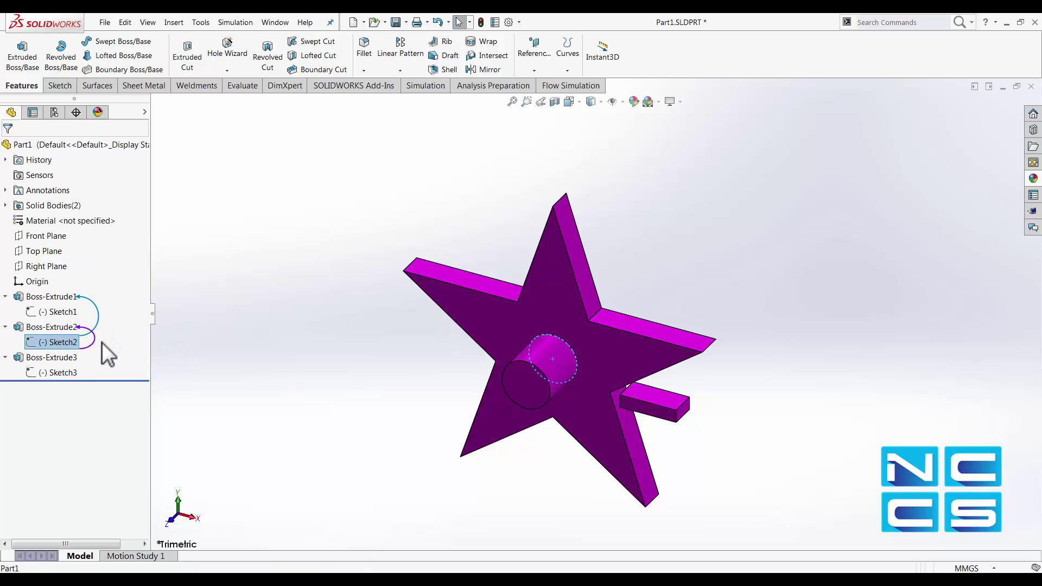
pyautogui.click(63, 372)
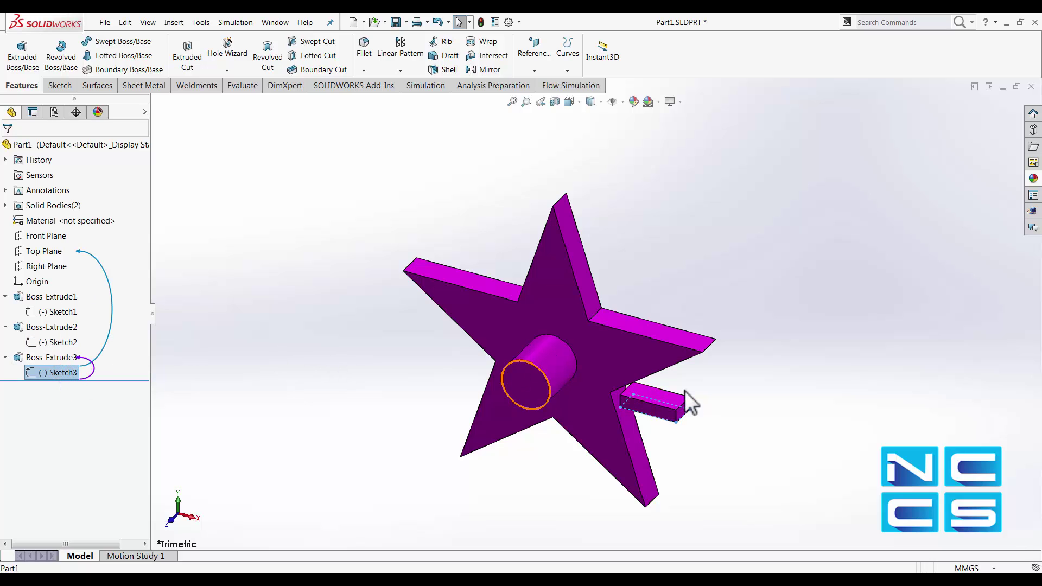
pyautogui.click(300, 313)
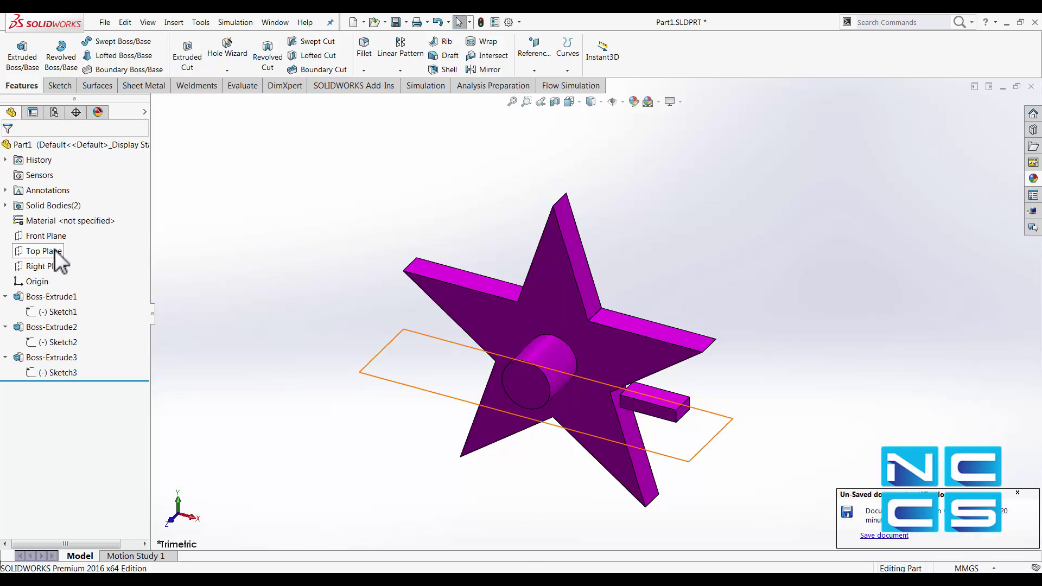
# Reassign Sketch1 to the Top Plane so the star lies flat with the cylinder upright.
pyautogui.click(54, 312)
pyautogui.rightClick(57, 310)
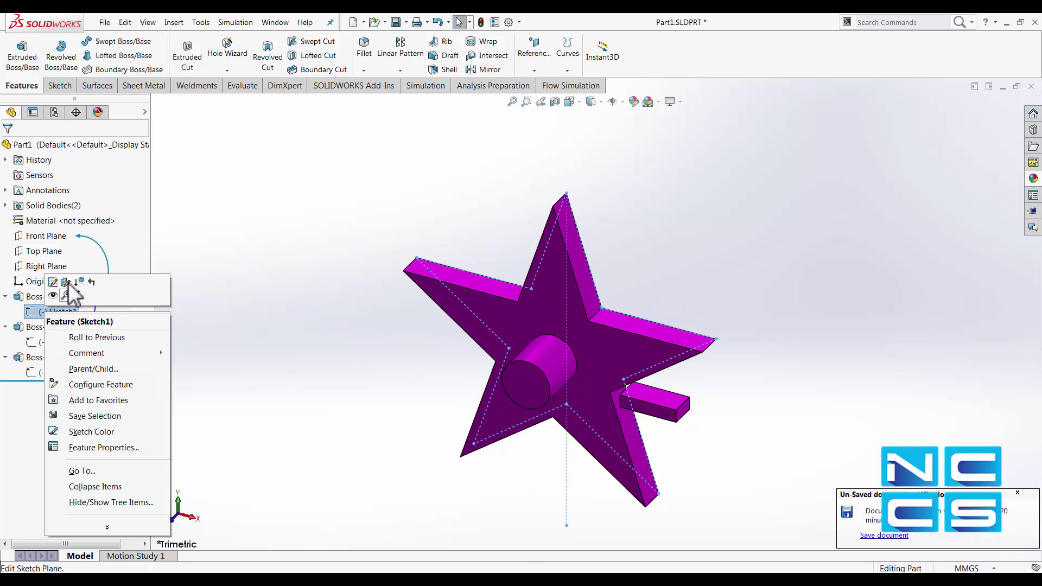
pyautogui.click(66, 281)
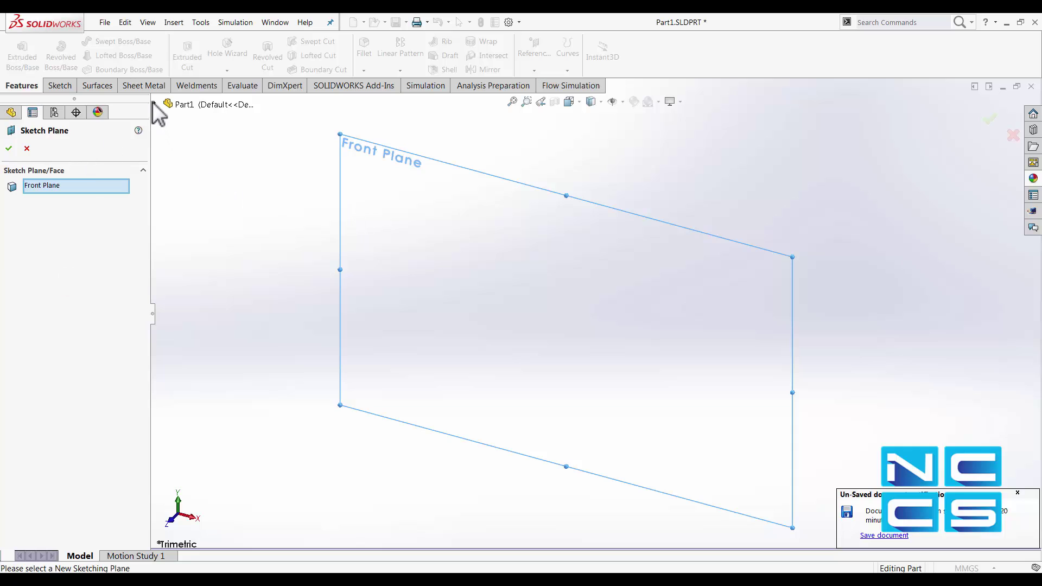
pyautogui.click(155, 103)
pyautogui.click(198, 196)
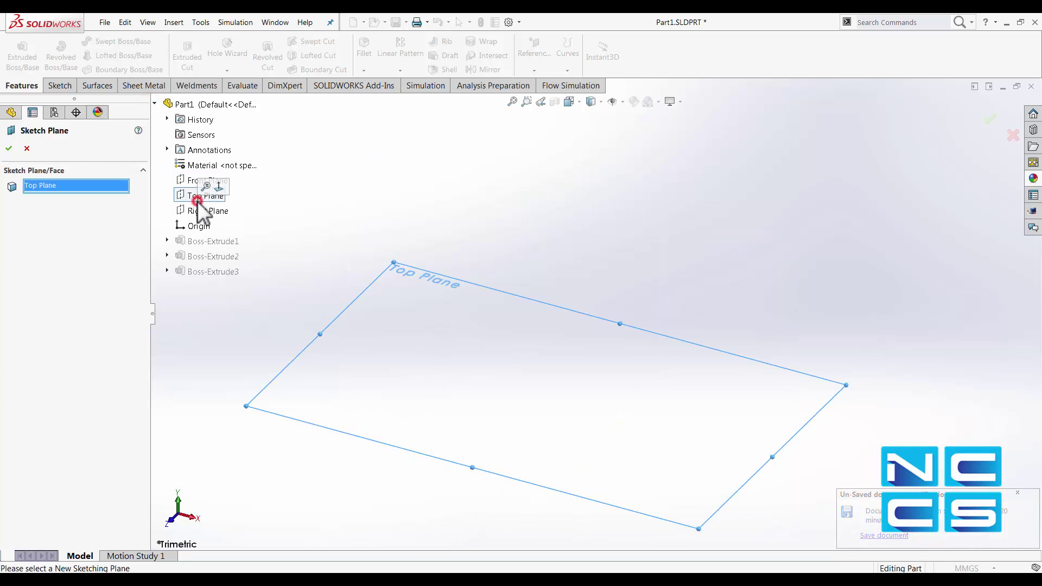
pyautogui.click(9, 148)
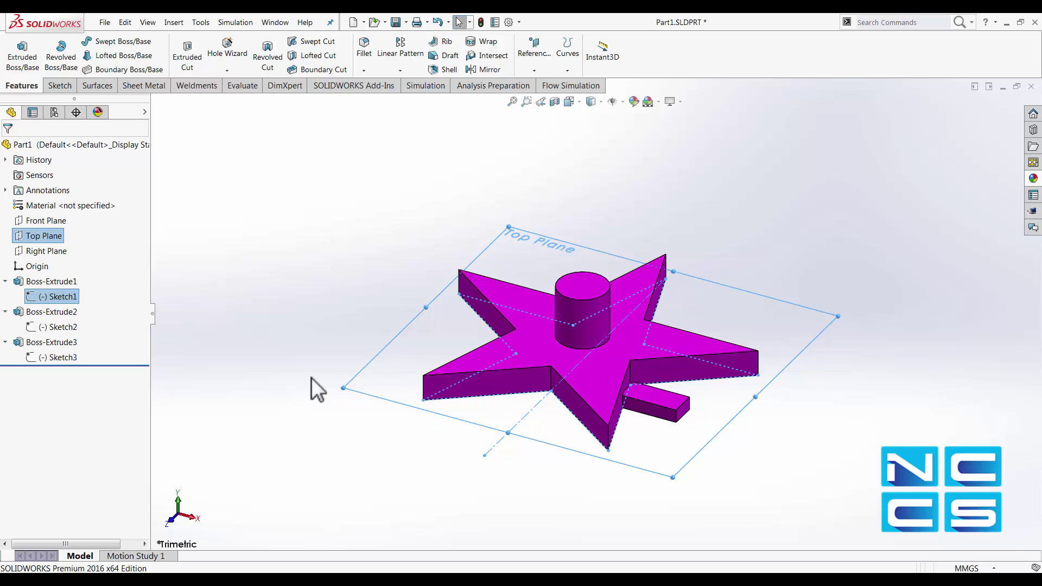
pyautogui.click(276, 385)
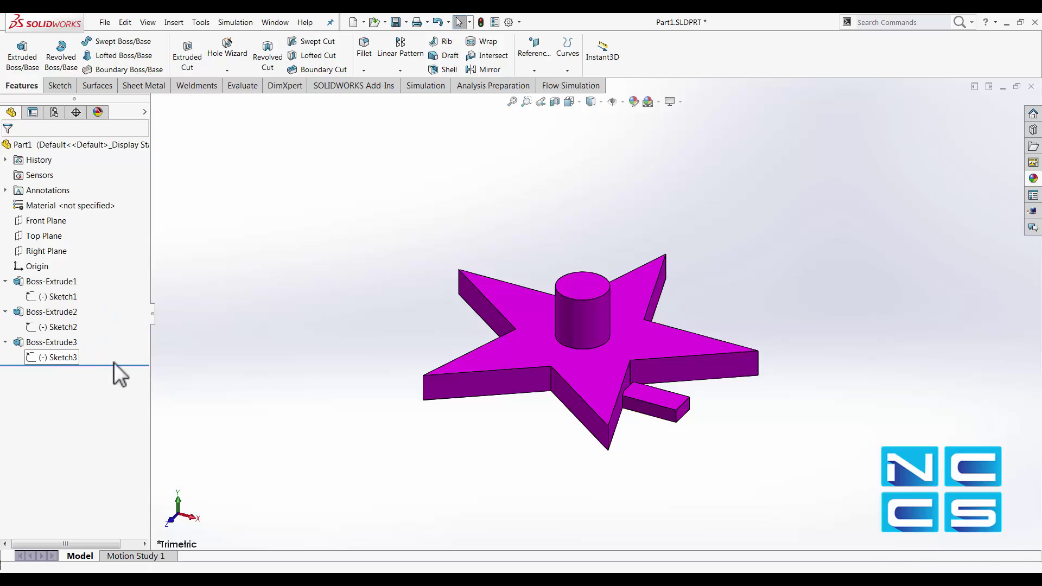
# Undo the plane change, roll back above Boss-Extrude3, and start a sketch on Top Plane.
pyautogui.hotkey('ctrl', 'z')
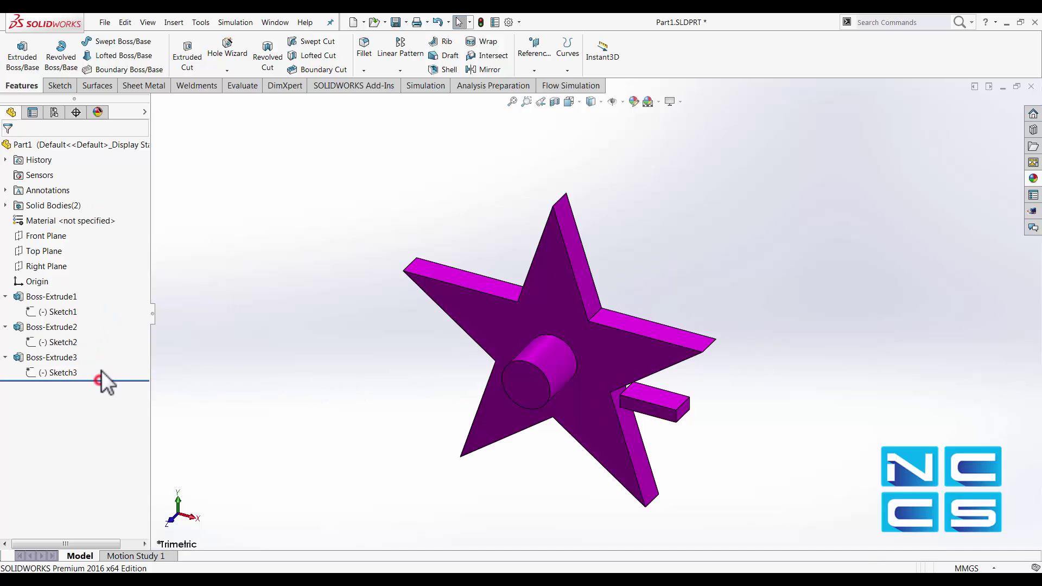
pyautogui.moveTo(102, 380); pyautogui.dragTo(108, 350)
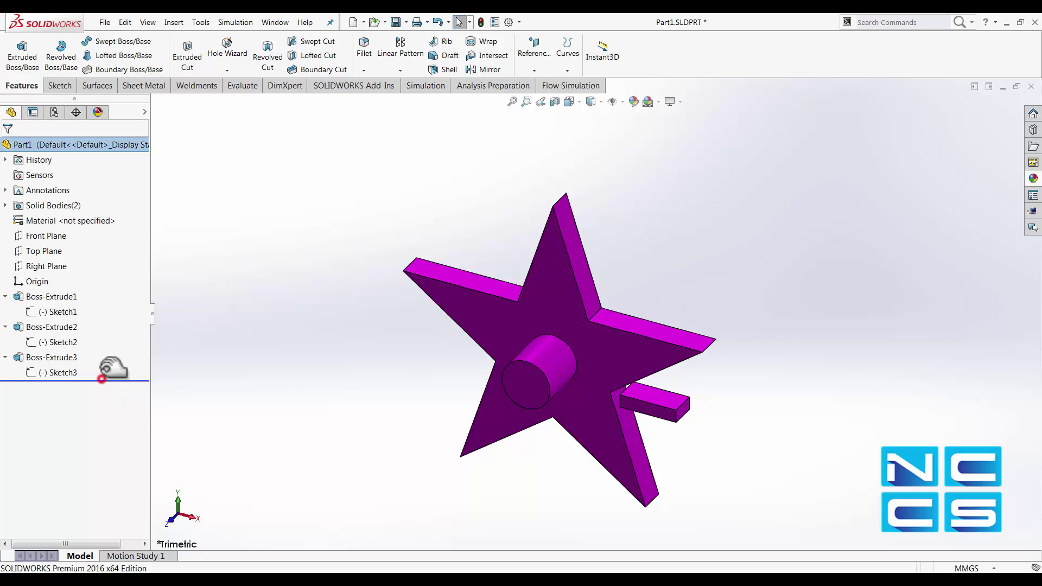
pyautogui.click(50, 86)
pyautogui.click(25, 56)
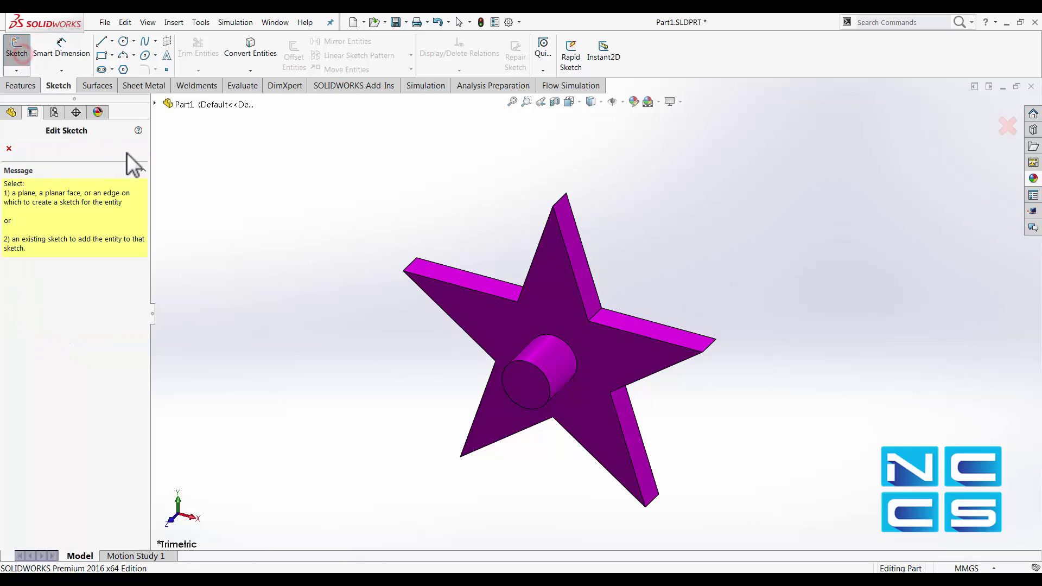
pyautogui.click(154, 104)
pyautogui.click(206, 207)
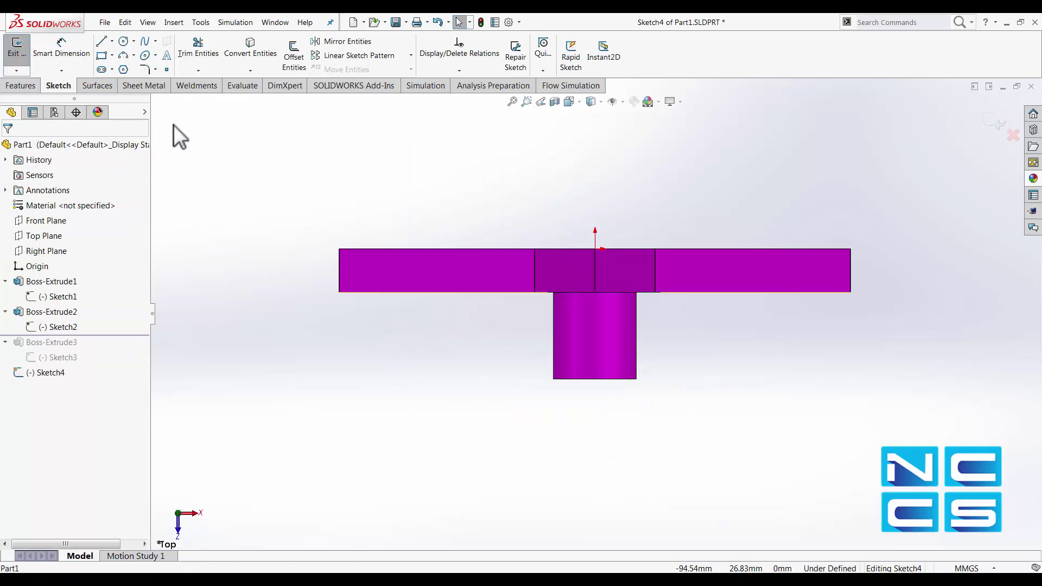
# Draw a corner rectangle across the star's right arm.
pyautogui.click(100, 56)
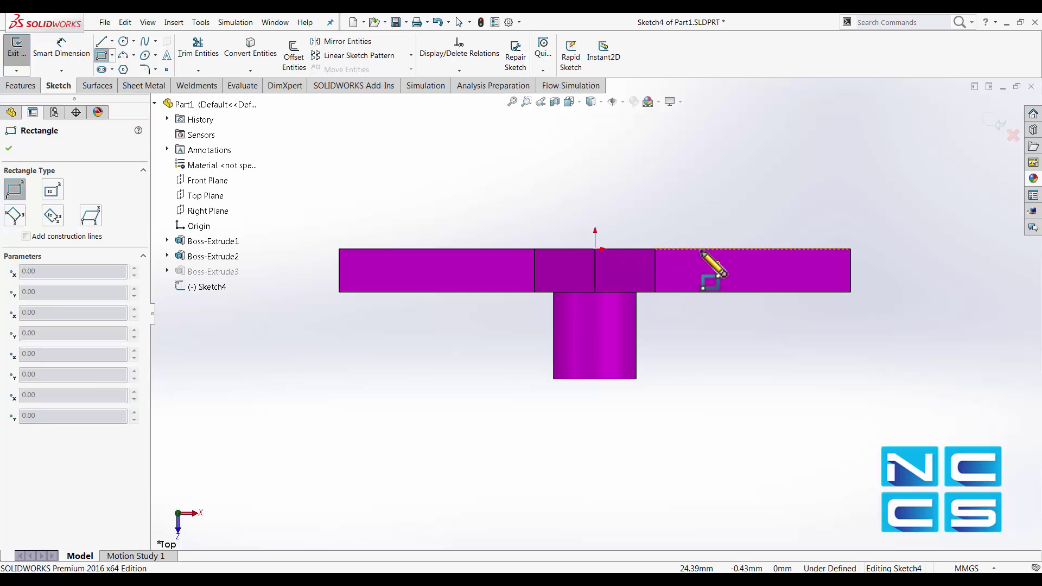
pyautogui.click(703, 249)
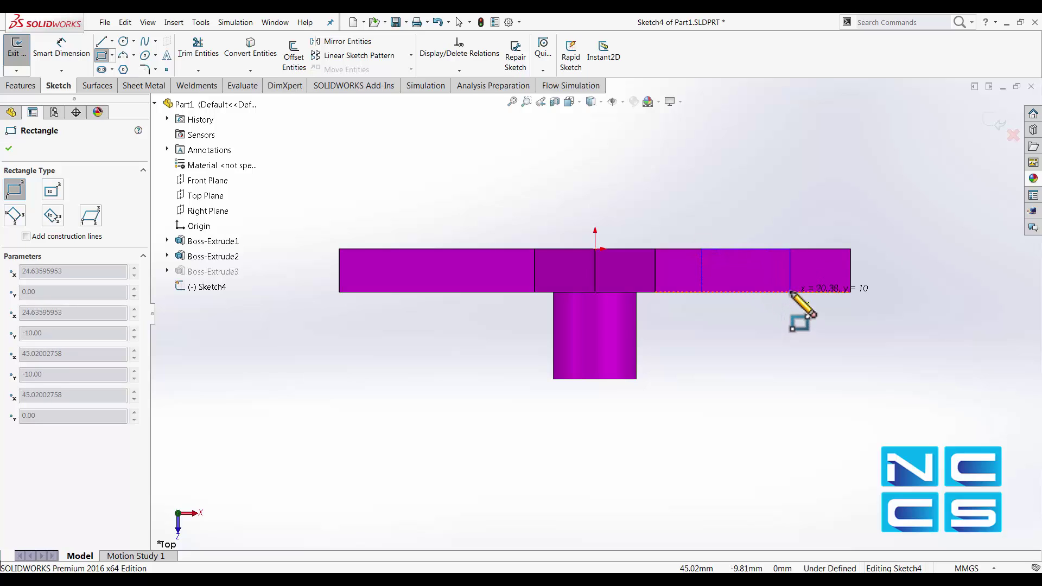
pyautogui.click(791, 292)
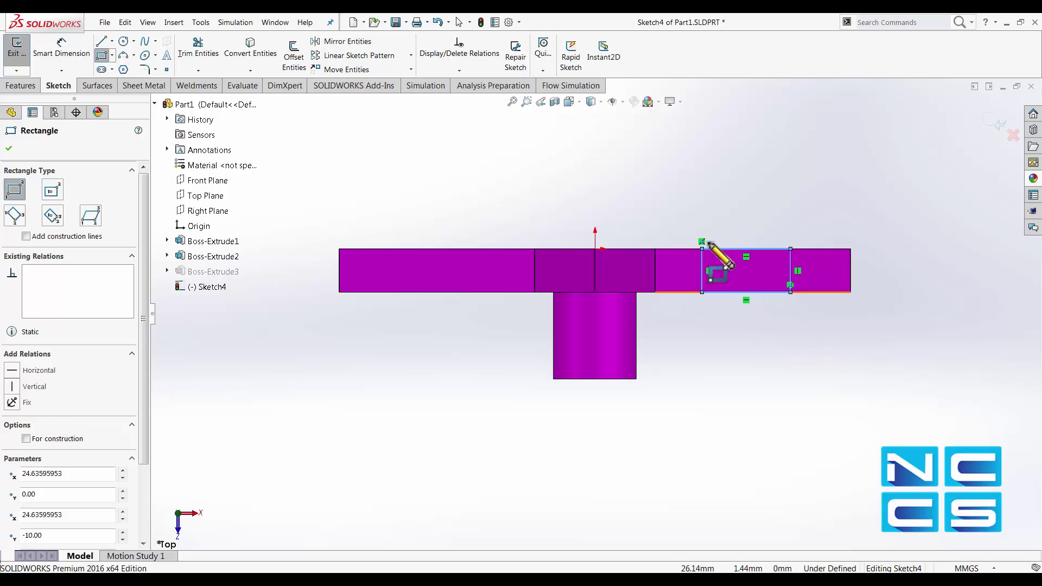
pyautogui.press('Escape')
pyautogui.scroll(-4, 782, 261)
pyautogui.scroll(-2, 748, 266)
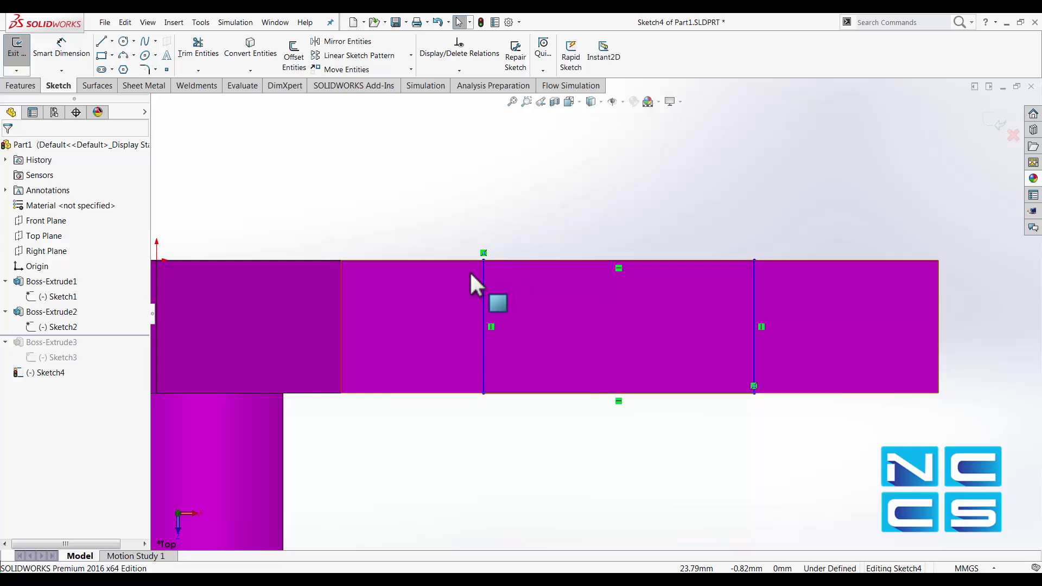
pyautogui.moveTo(471, 283)
pyautogui.mouseDown(button='middle')
pyautogui.moveTo(438, 313)
pyautogui.moveTo(496, 277)
pyautogui.mouseUp(button='middle')
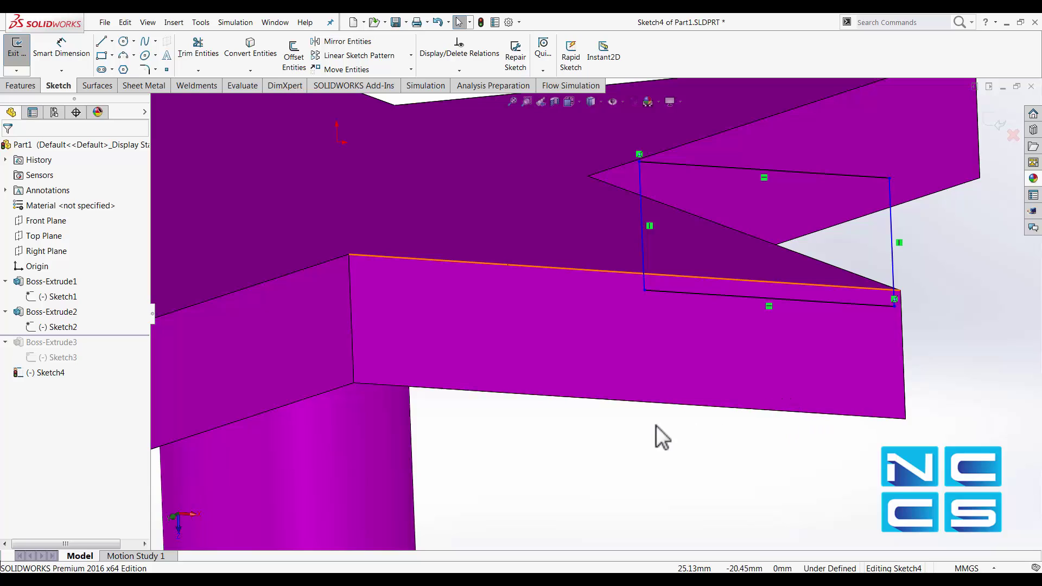
pyautogui.hotkey('ctrl', '8')
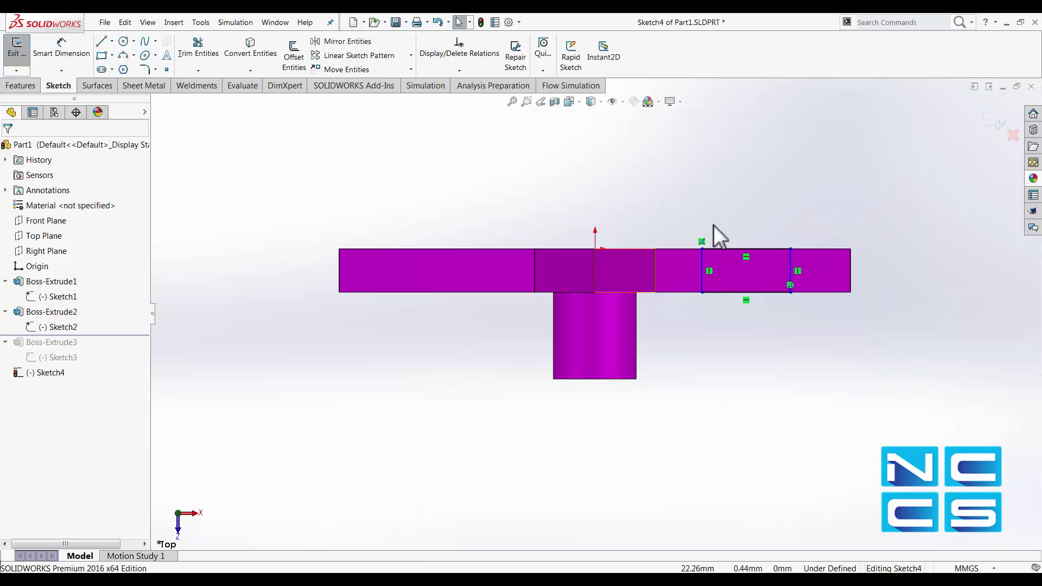
pyautogui.scroll(-3, 789, 336)
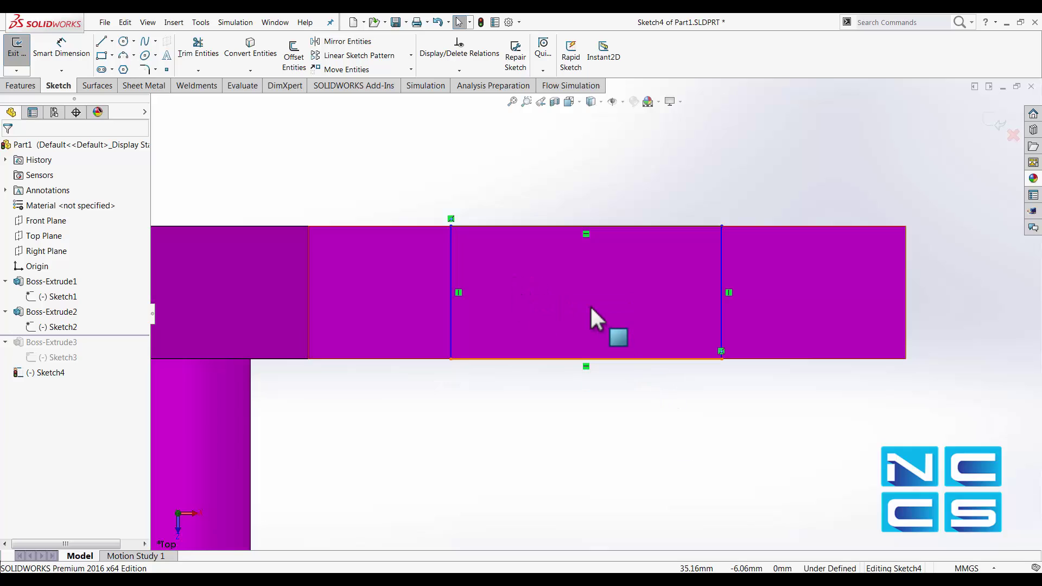
pyautogui.moveTo(590, 305)
pyautogui.mouseDown(button='middle')
pyautogui.moveTo(610, 273)
pyautogui.moveTo(553, 430)
pyautogui.mouseUp(button='middle')
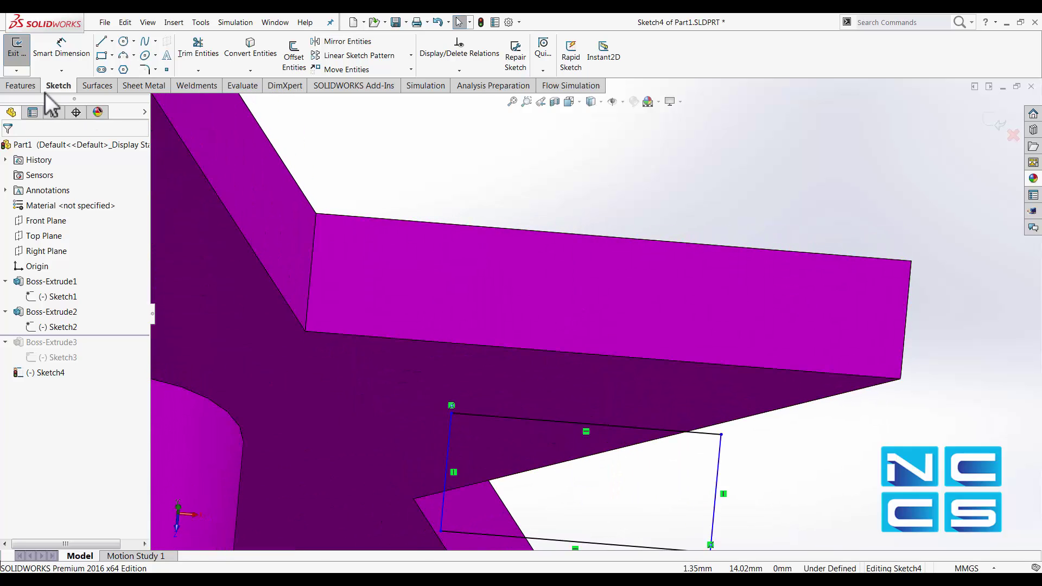
# Exit Sketch4, keeping the rectangle drawn across the star's arm.
pyautogui.click(15, 54)
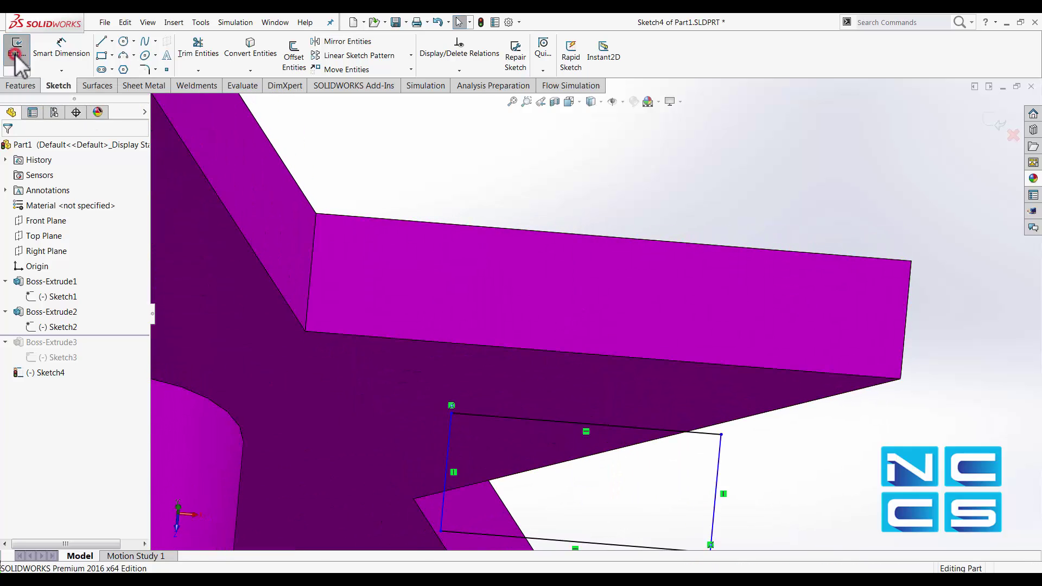